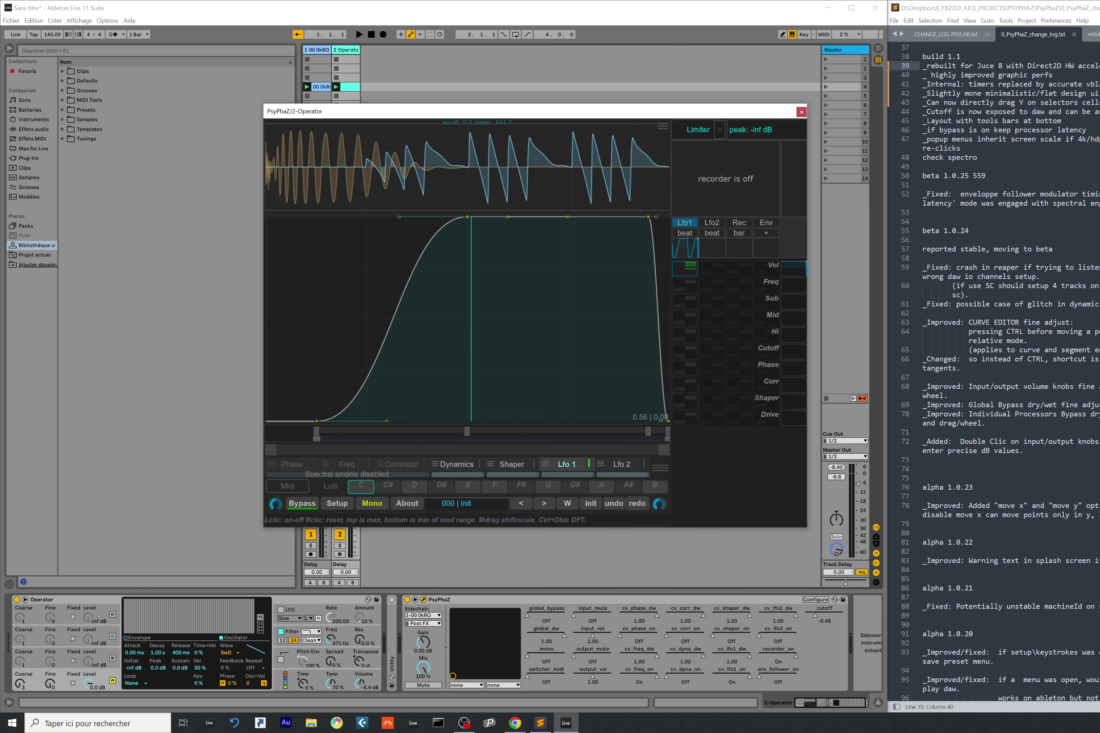
Highlight the first two build 1.1 lines in the change log and start playback with the master volume lowered.
{"action": "left_click_drag", "start_coordinate": [1052, 74], "coordinate": [922, 65]}
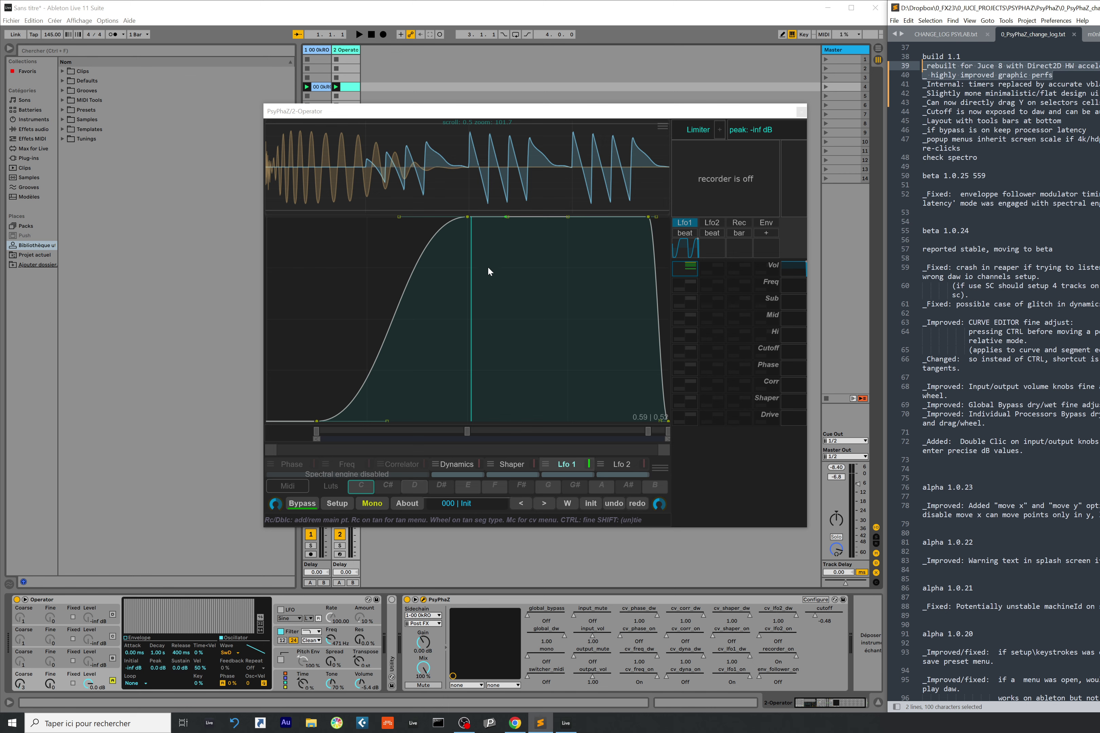
{"action": "left_click", "coordinate": [358, 35]}
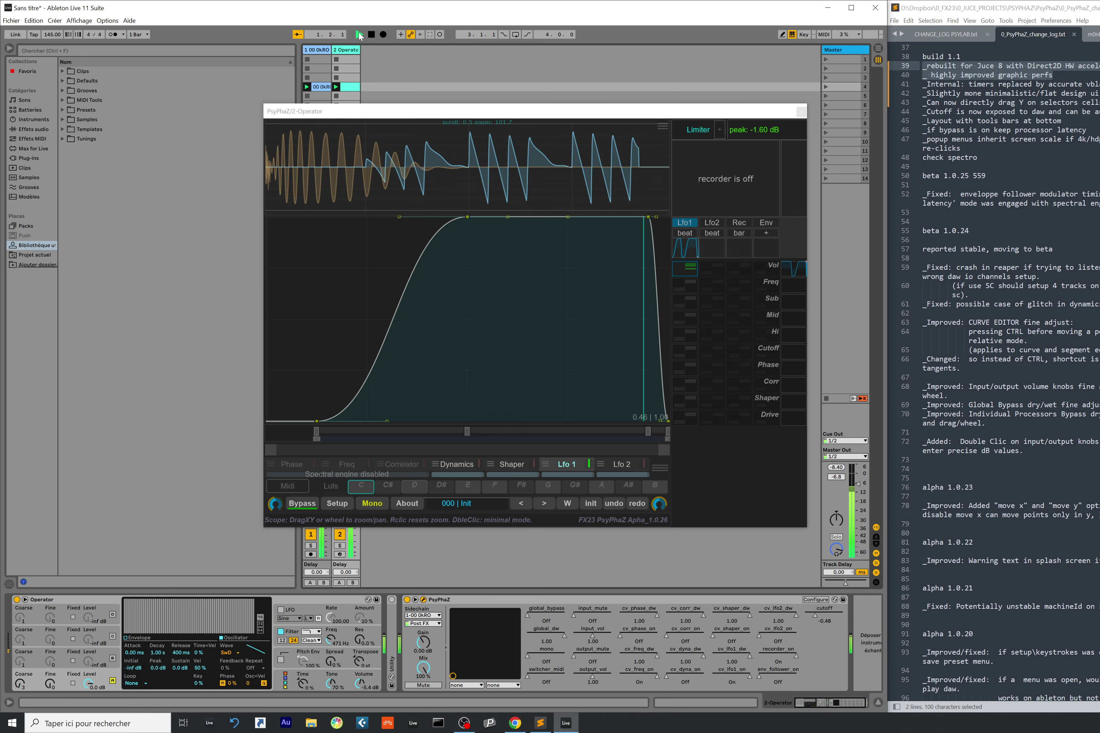
{"action": "left_click_drag", "start_coordinate": [836, 477], "coordinate": [836, 506]}
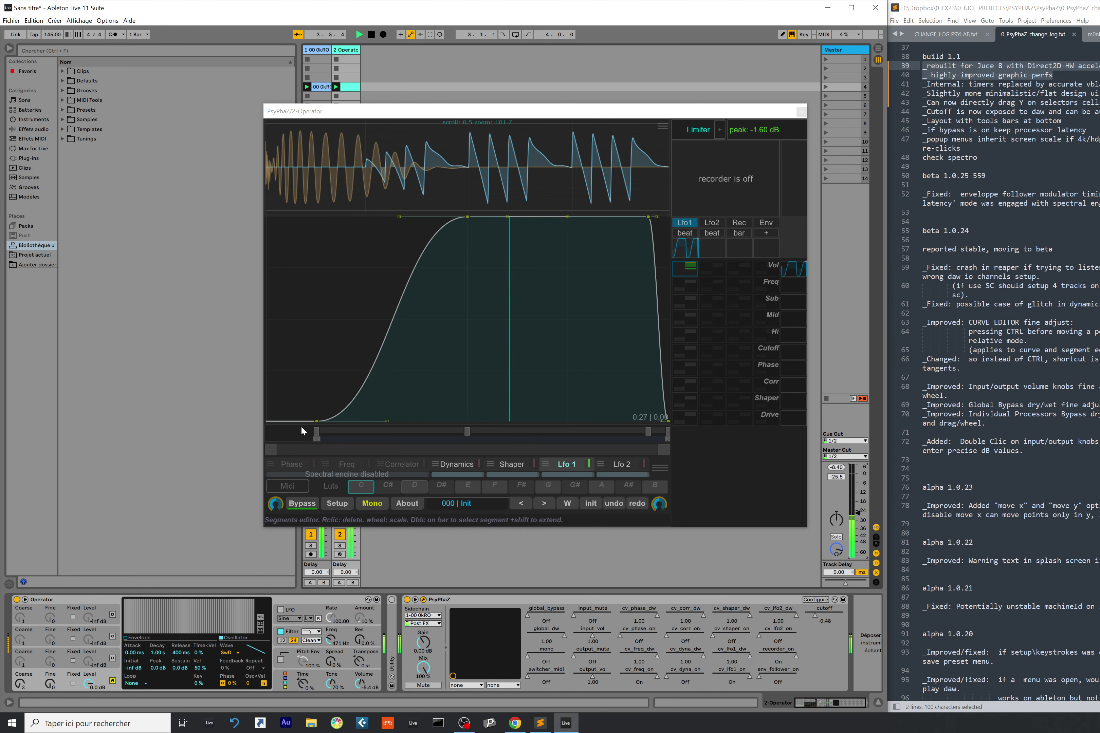
Try FPS redux at 2 in the plugin's graphics settings and return it to 1.
{"action": "left_click", "coordinate": [338, 503]}
{"action": "mouse_move", "coordinate": [353, 454]}
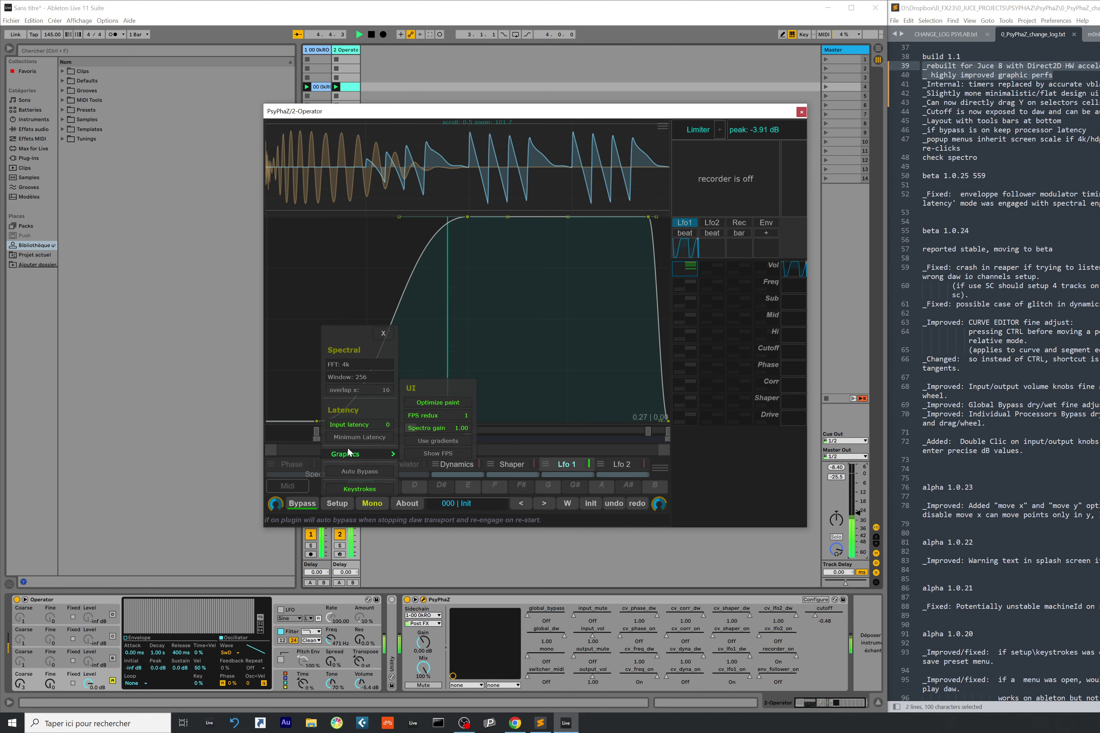
{"action": "left_click", "coordinate": [439, 415]}
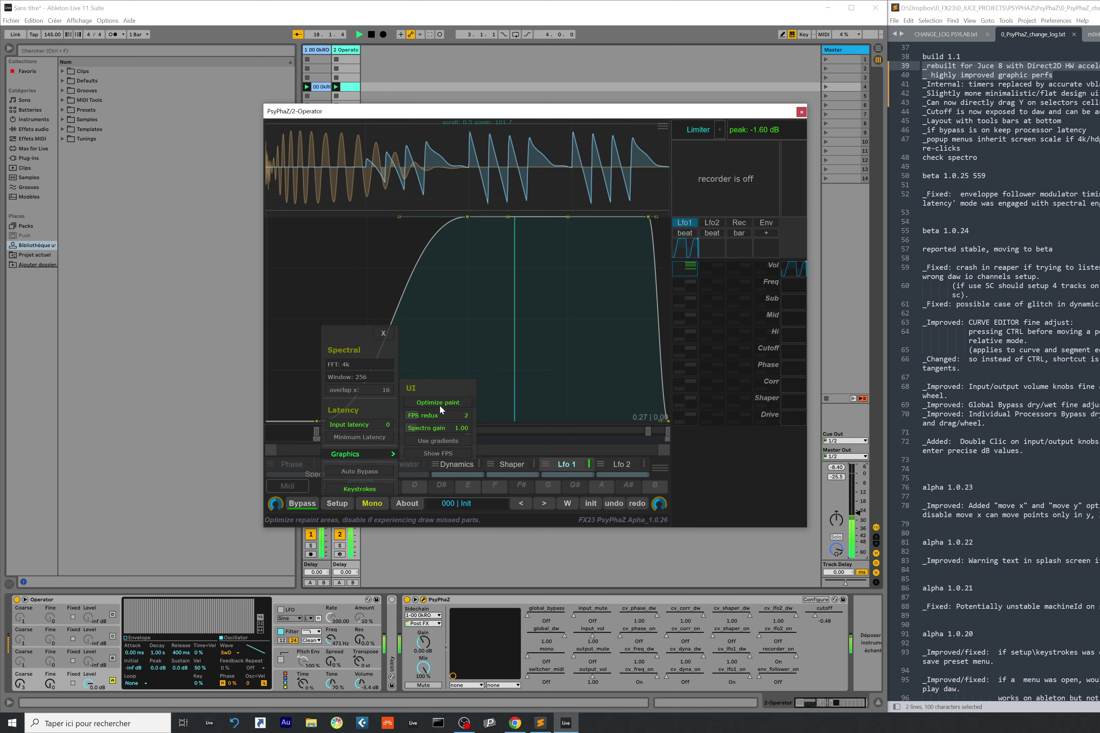
{"action": "left_click", "coordinate": [436, 415]}
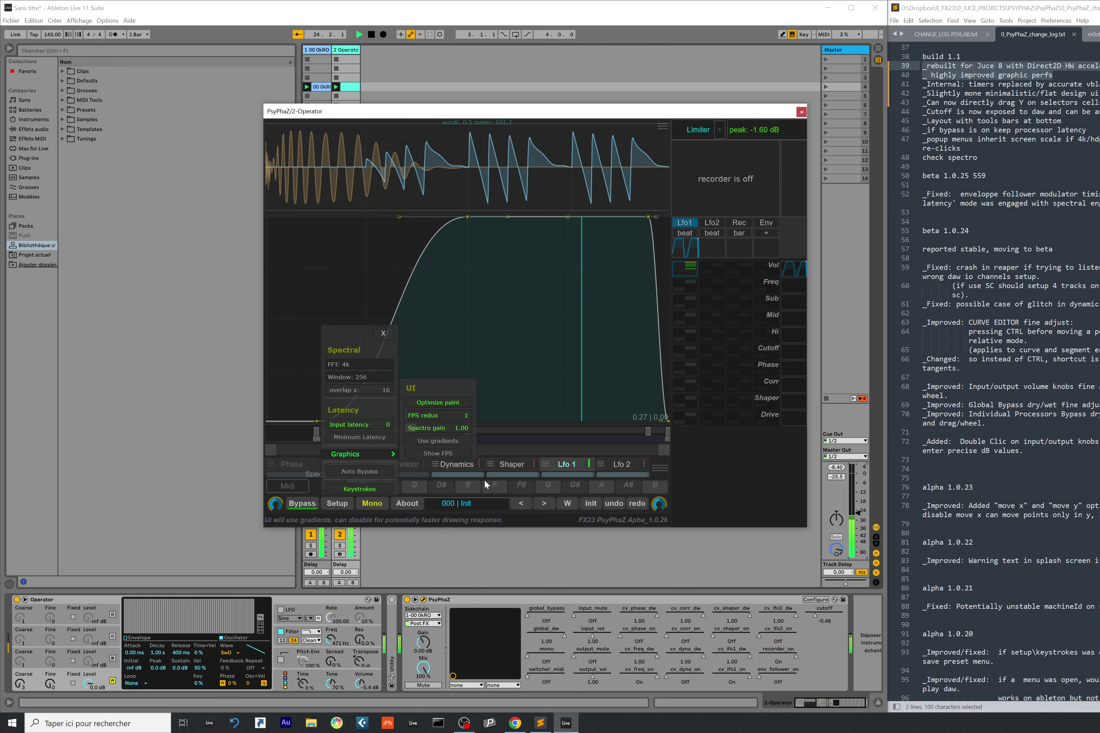
Move the PsyPhaZ window slightly and examine the graphics settings in its setup again, leaving the values as they are.
{"action": "left_click", "coordinate": [551, 115]}
{"action": "left_click_drag", "start_coordinate": [550, 115], "coordinate": [590, 126]}
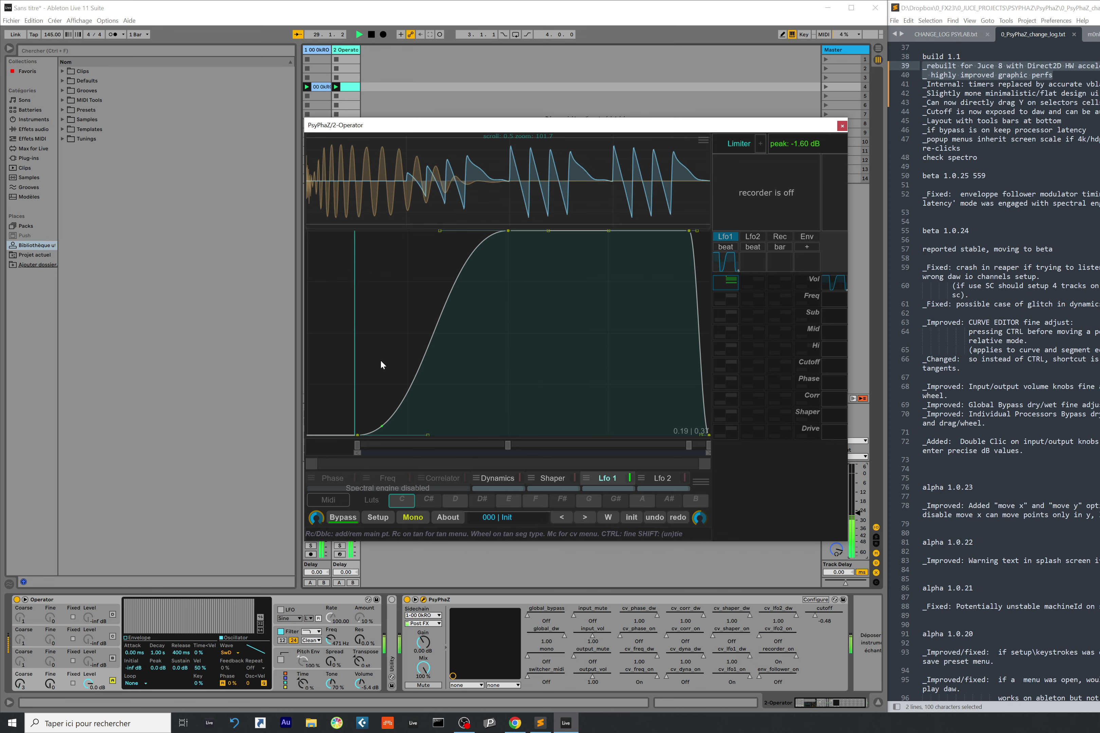
{"action": "left_click", "coordinate": [385, 515]}
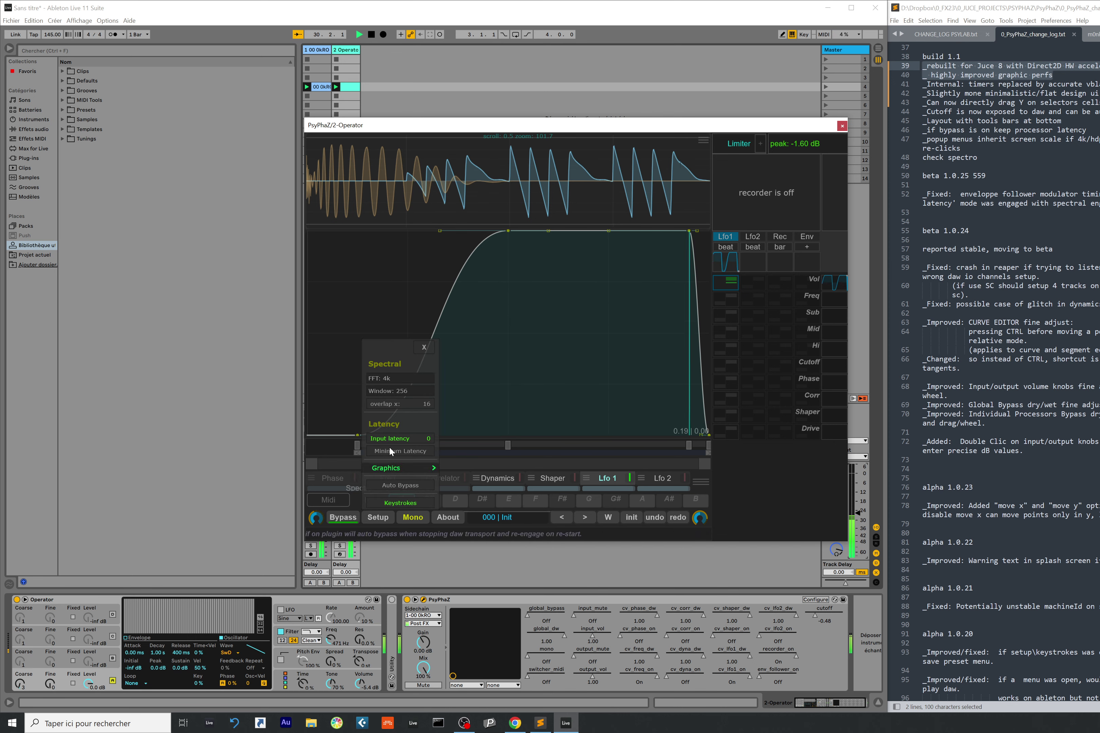
{"action": "mouse_move", "coordinate": [397, 468]}
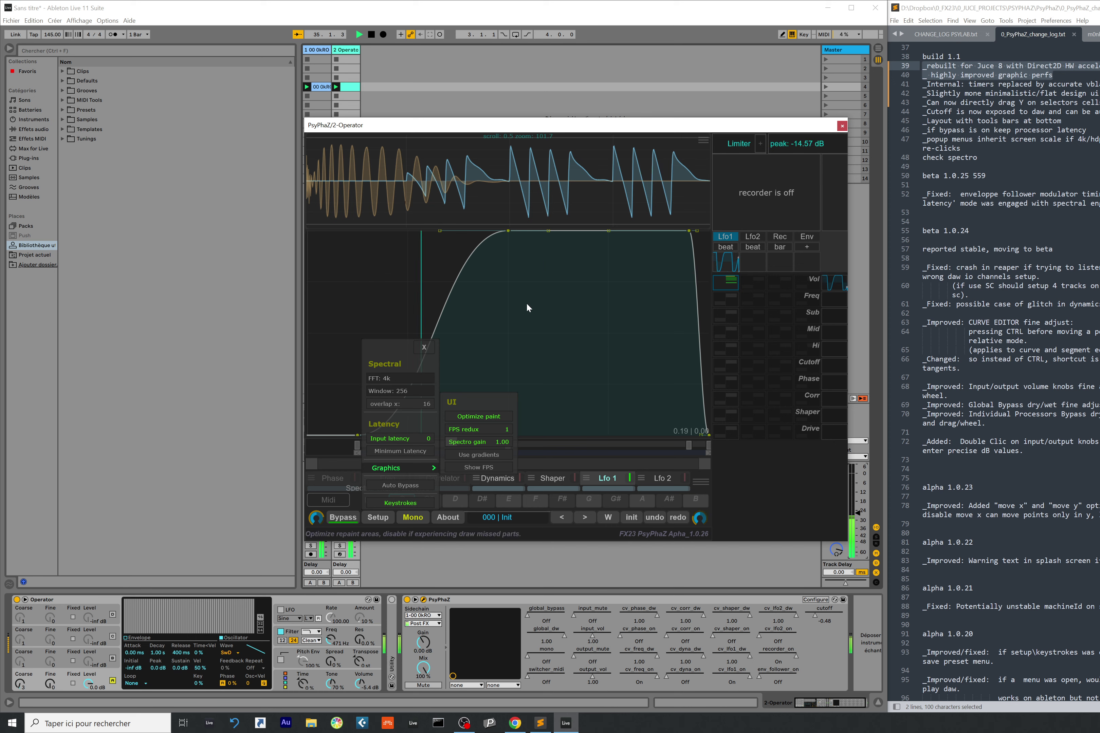
{"action": "left_click", "coordinate": [531, 322]}
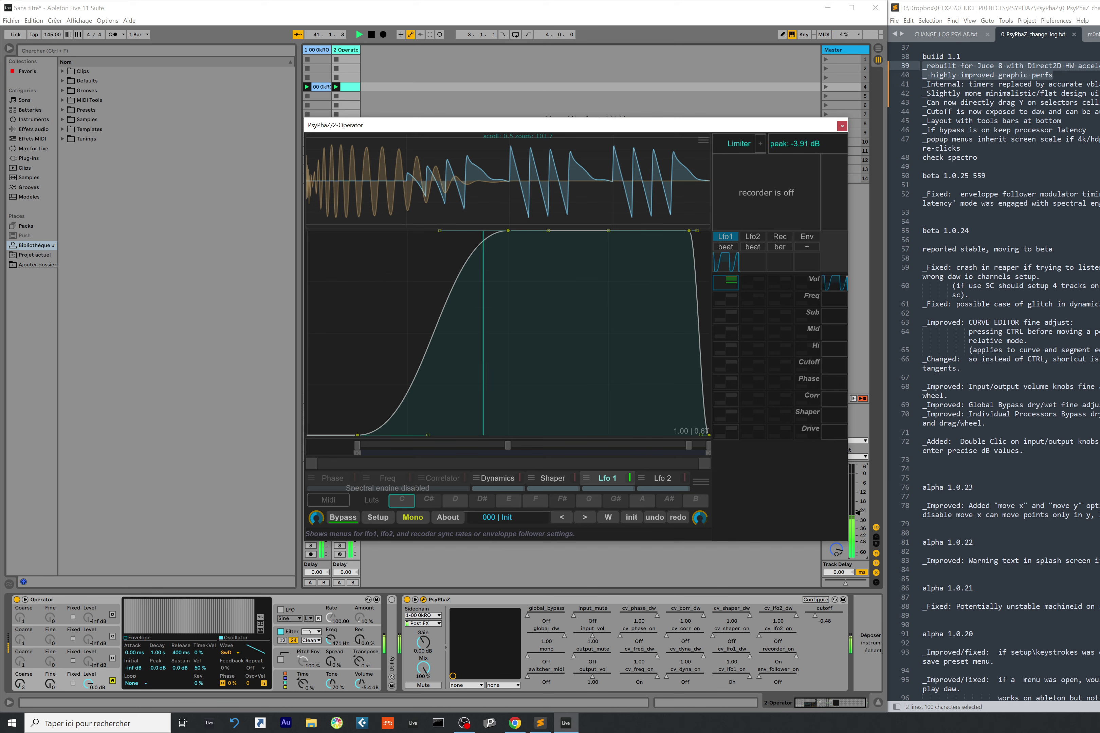
Try the Lfo 1 dry/wet fader and examine the Lfo 1 sync and trigger options.
{"action": "left_click", "coordinate": [977, 84]}
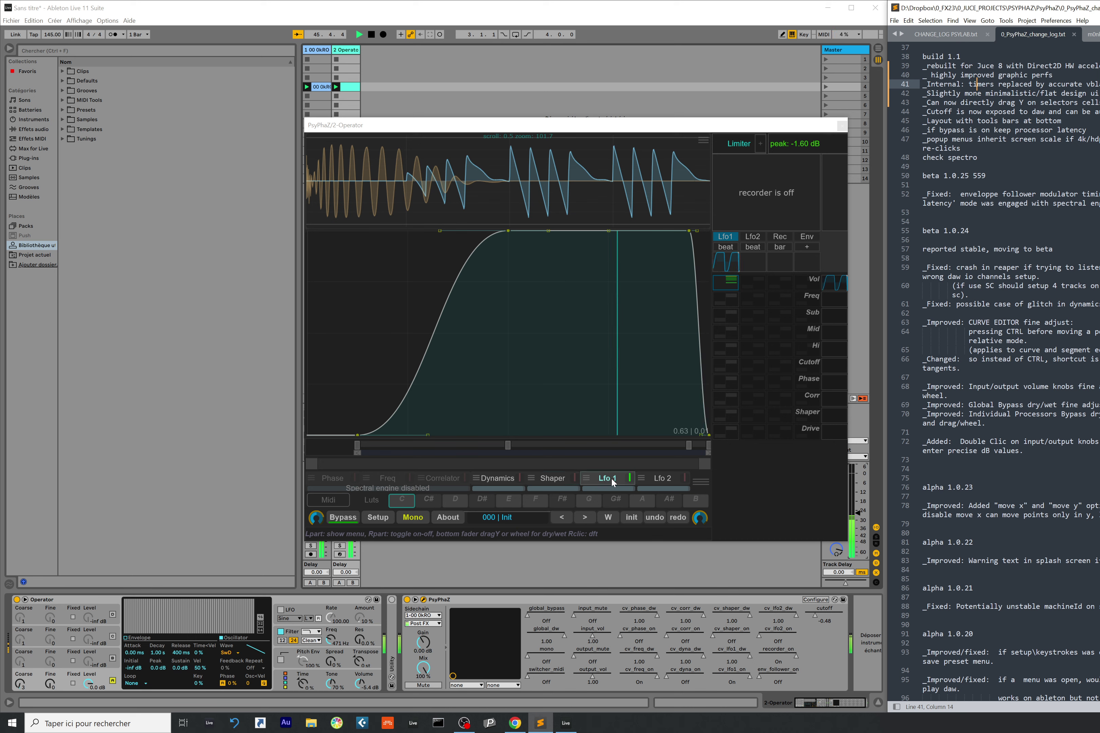
{"action": "left_click", "coordinate": [625, 490]}
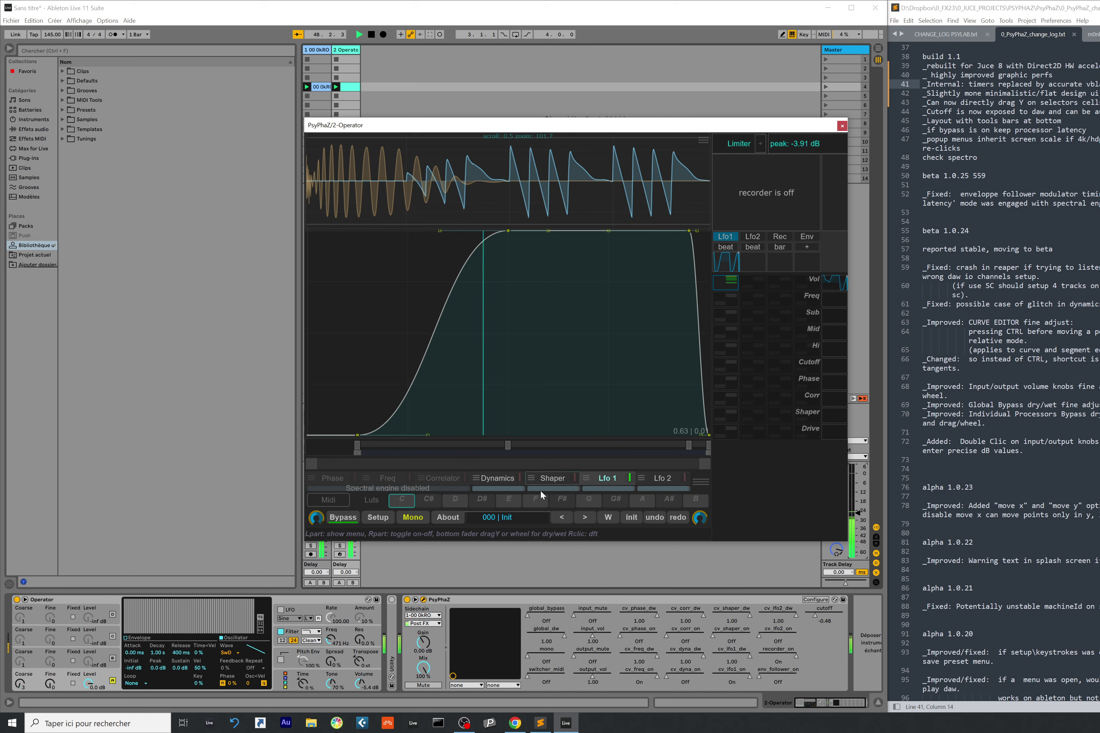
{"action": "mouse_move", "coordinate": [616, 478]}
{"action": "left_mouse_down"}
{"action": "mouse_move", "coordinate": [599, 522]}
{"action": "mouse_move", "coordinate": [599, 487]}
{"action": "mouse_move", "coordinate": [594, 545]}
{"action": "mouse_move", "coordinate": [615, 451]}
{"action": "left_mouse_up"}
{"action": "left_click", "coordinate": [604, 477]}
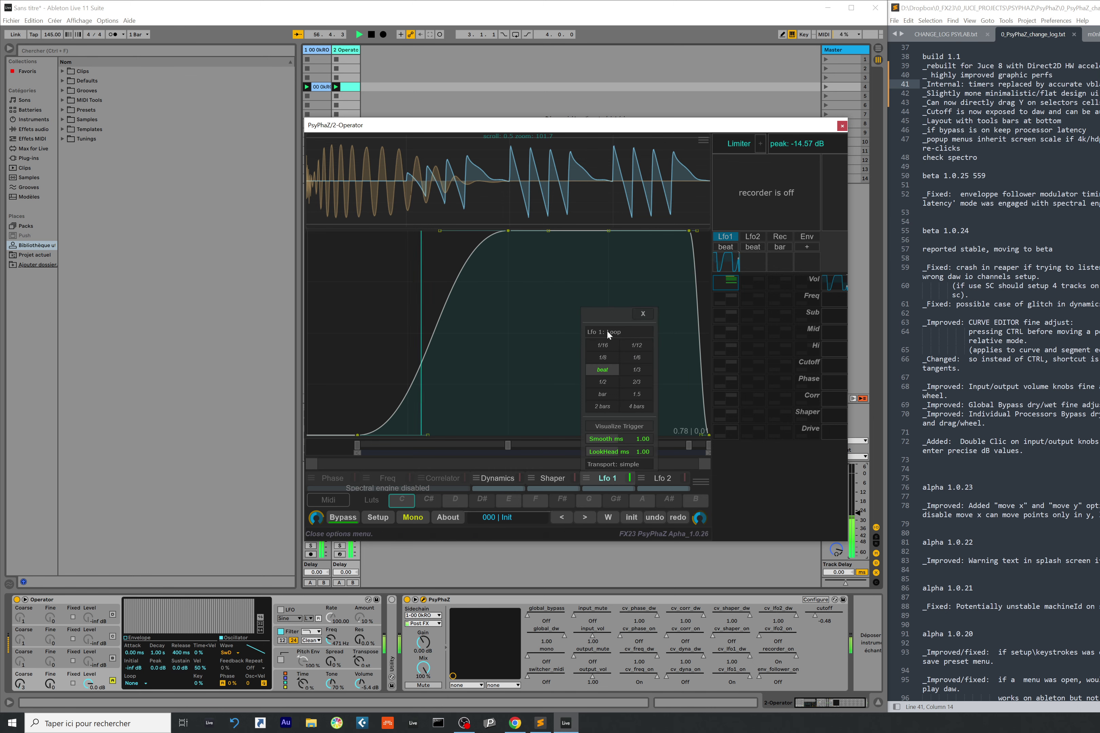
{"action": "left_click", "coordinate": [561, 373]}
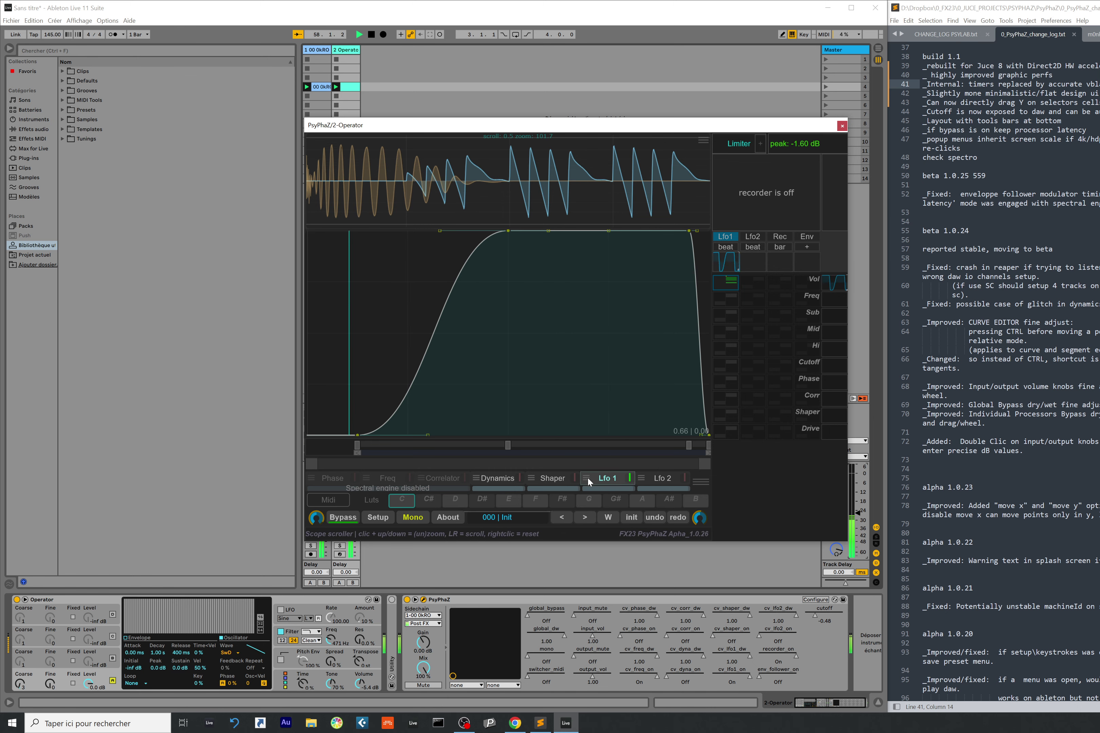
Switch Lfo 1 off and back on.
{"action": "left_click", "coordinate": [629, 476]}
{"action": "left_click", "coordinate": [630, 476]}
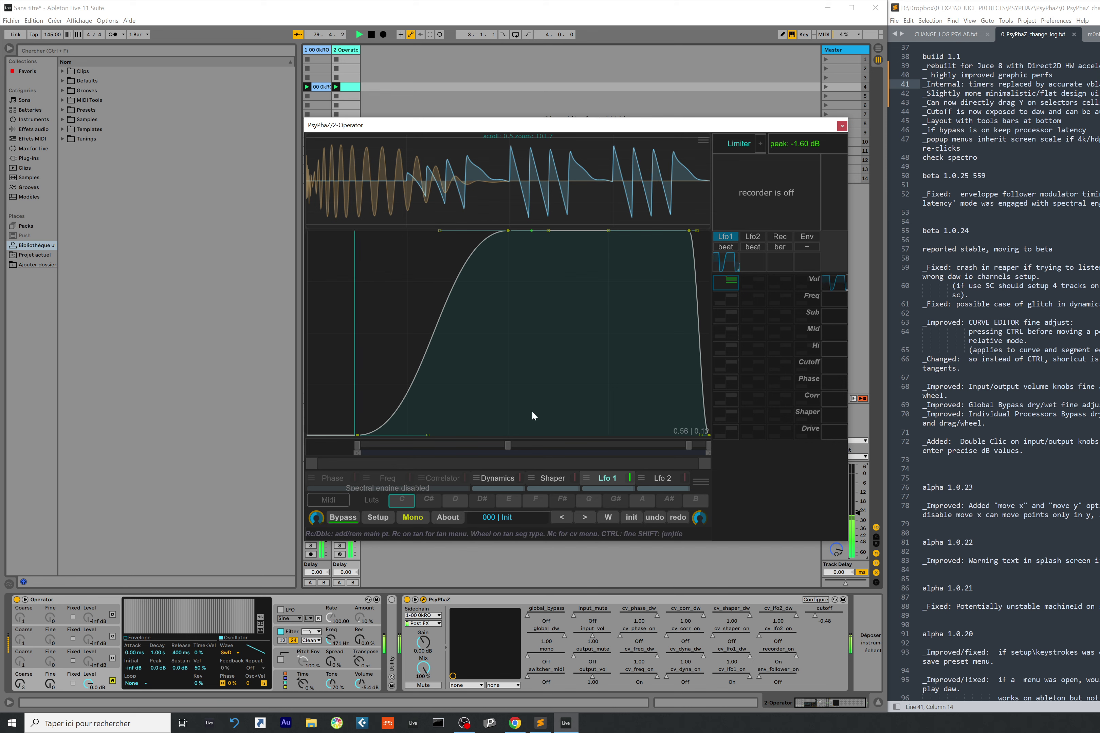
Try the global dry/wet setting and toggle the plugin's bypass on and off.
{"action": "left_click", "coordinate": [343, 518]}
{"action": "left_click", "coordinate": [342, 515]}
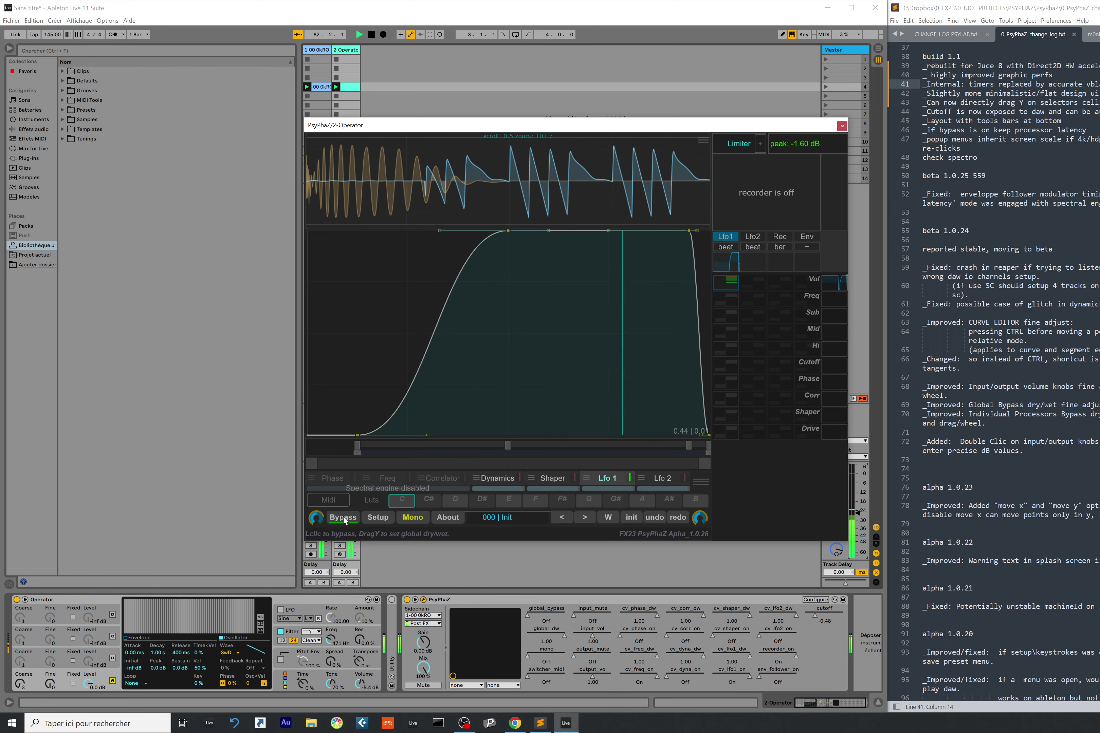
{"action": "left_click_drag", "start_coordinate": [343, 516], "coordinate": [367, 499]}
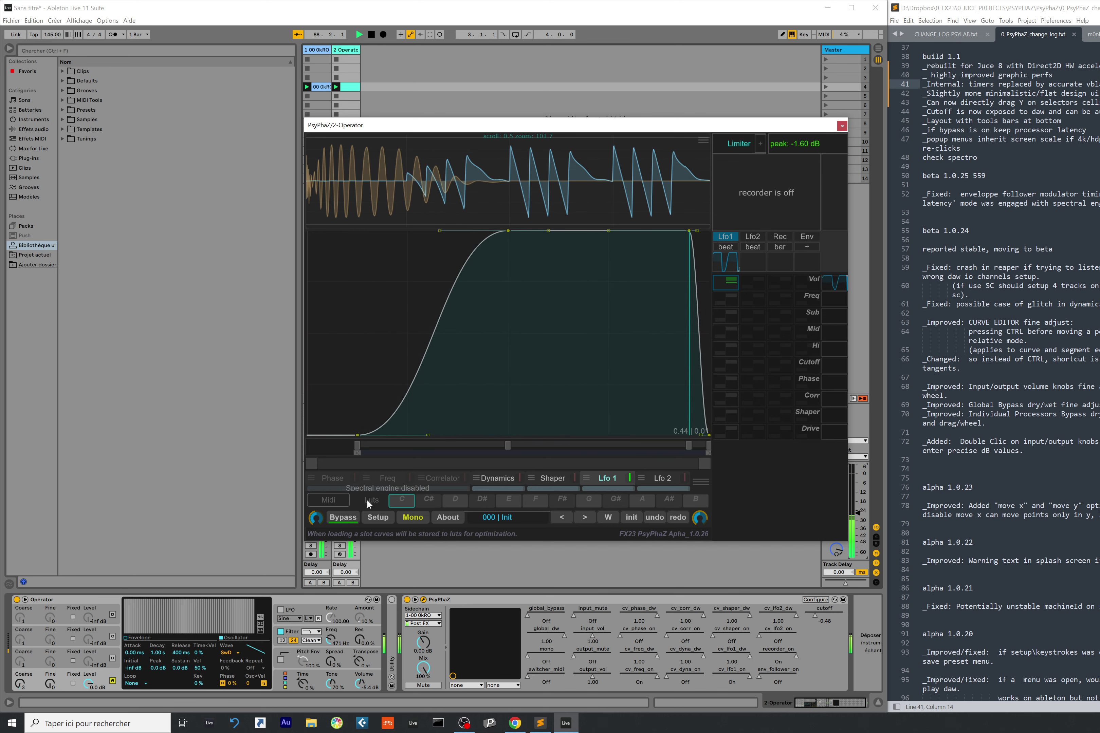
{"action": "left_click", "coordinate": [347, 517]}
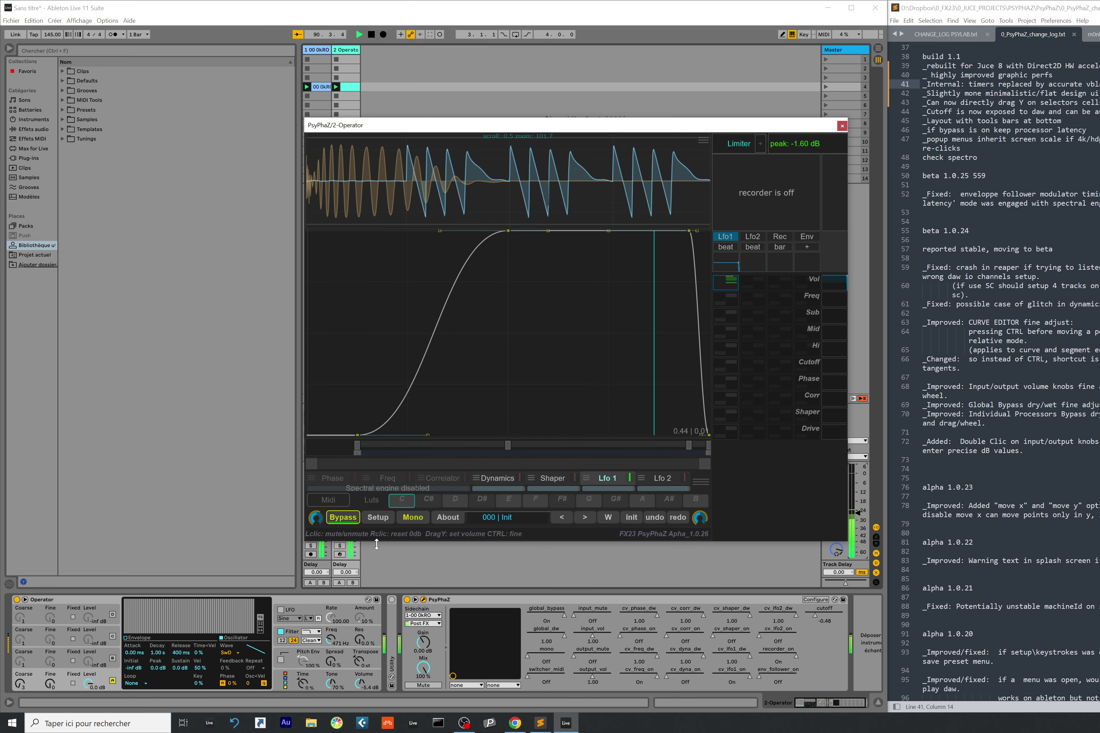
{"action": "left_click", "coordinate": [340, 521]}
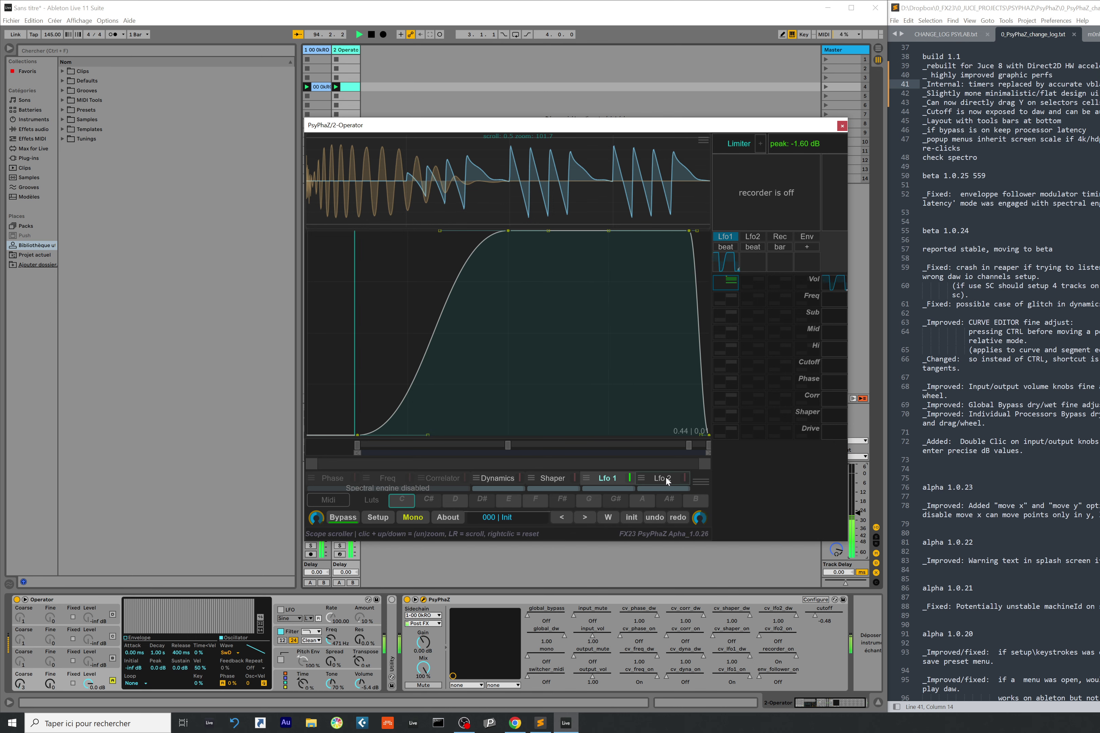
Examine the Lfo 2 and Shaper options and return to the Lfo 1 curve.
{"action": "left_click", "coordinate": [642, 478]}
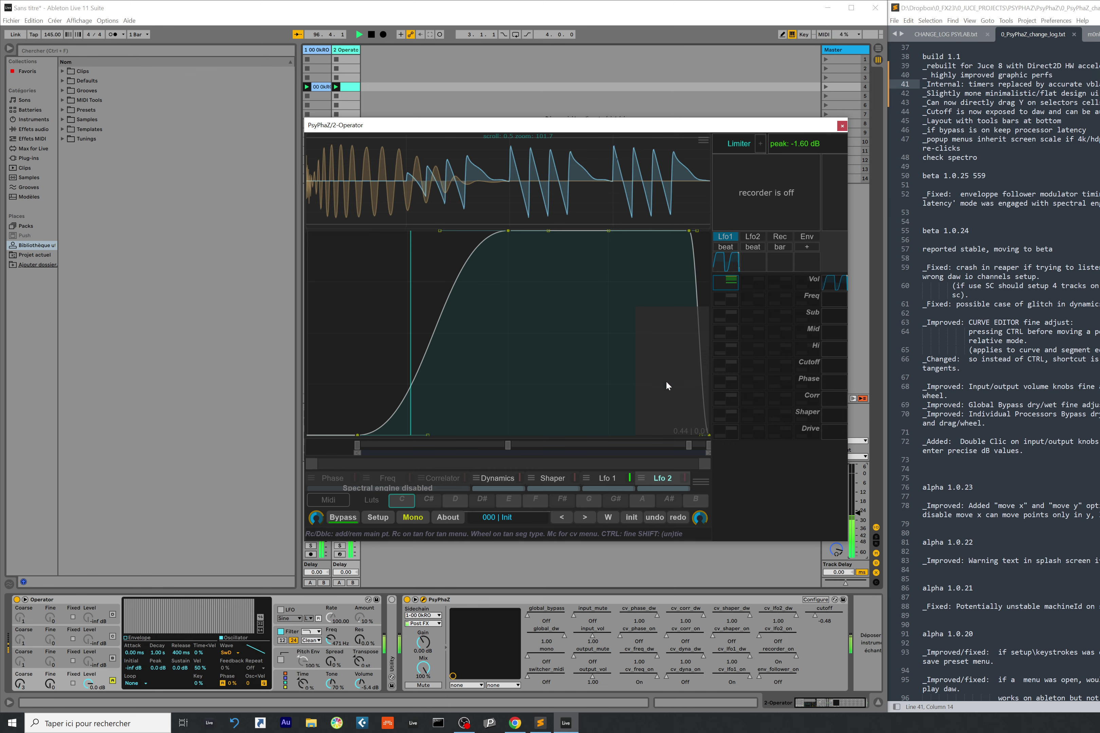
{"action": "left_click", "coordinate": [617, 473]}
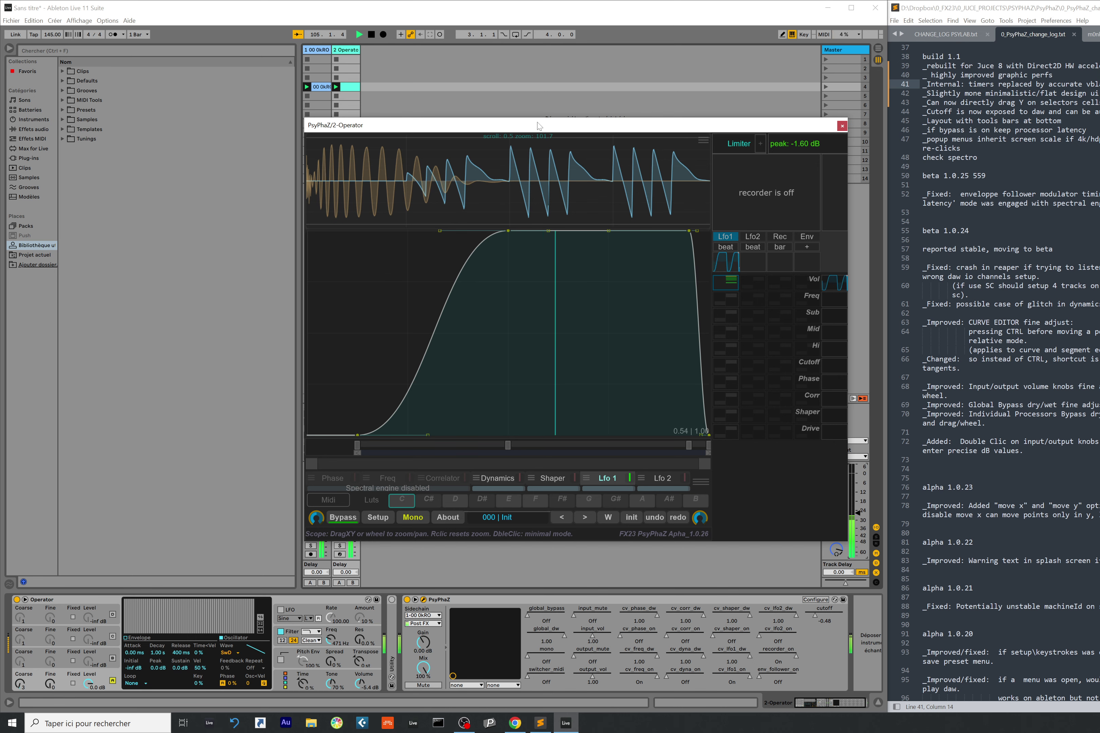
{"action": "left_click", "coordinate": [531, 477]}
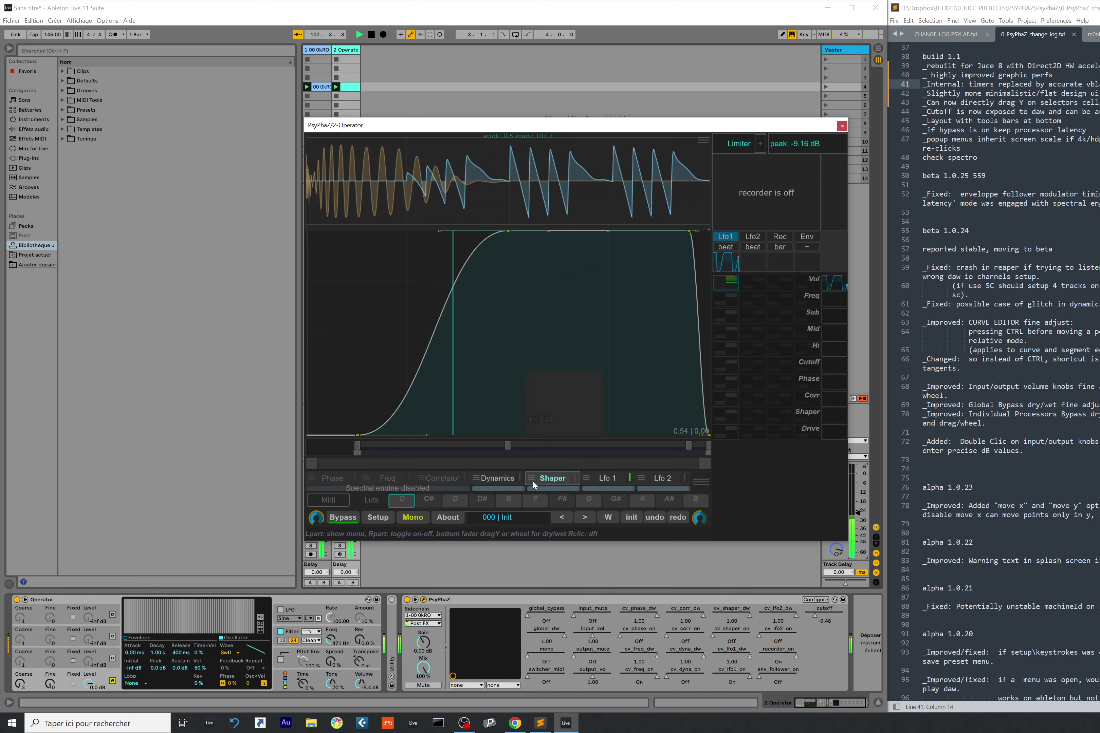
{"action": "left_click", "coordinate": [596, 478]}
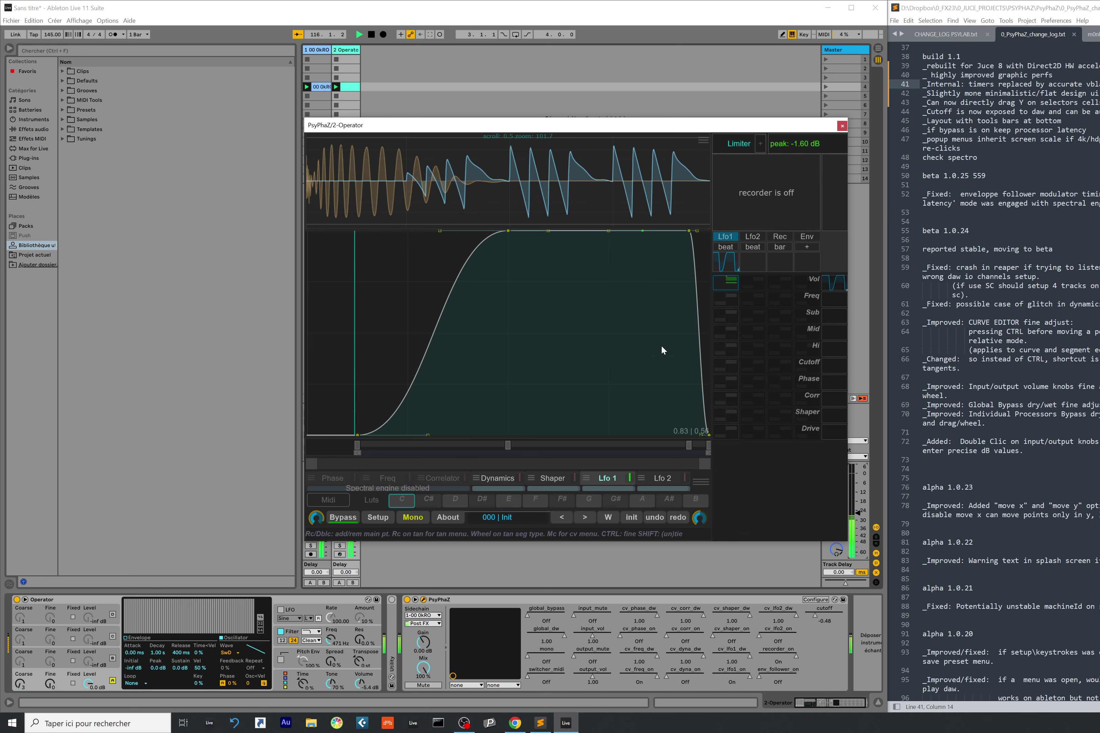
Raise the master volume and shape the Freq processor's curve into a band-pass, with both ends at the minimum and a raised middle point.
{"action": "left_click_drag", "start_coordinate": [861, 520], "coordinate": [860, 508]}
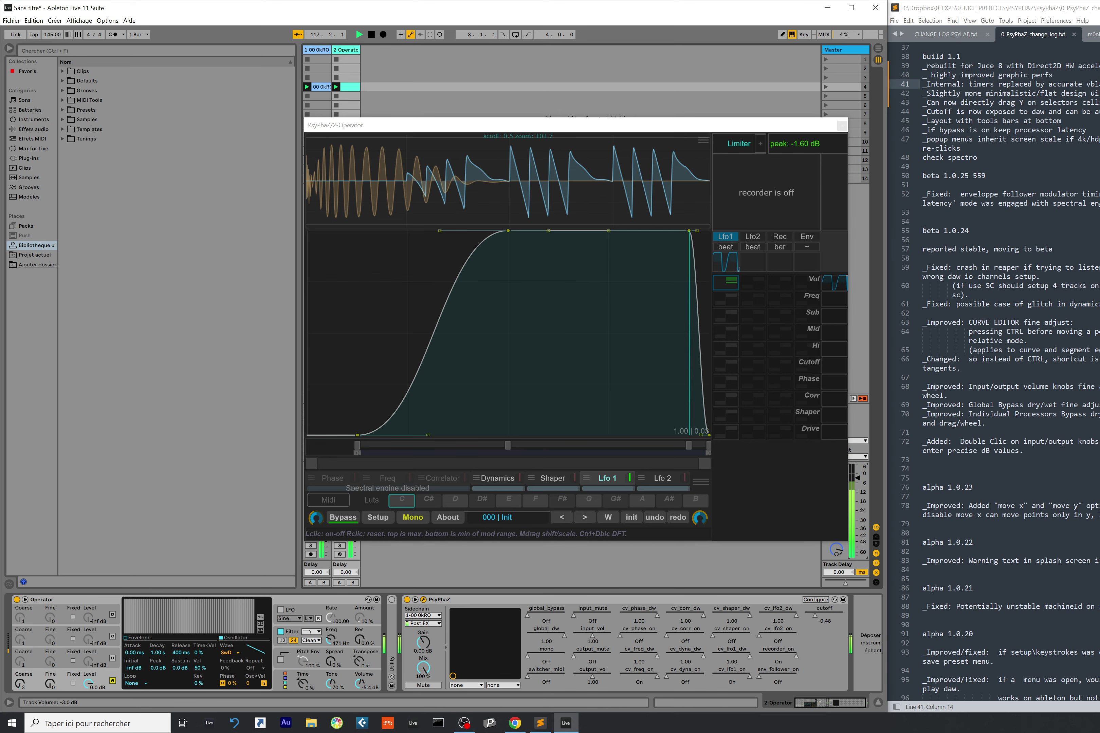
{"action": "left_click", "coordinate": [409, 478]}
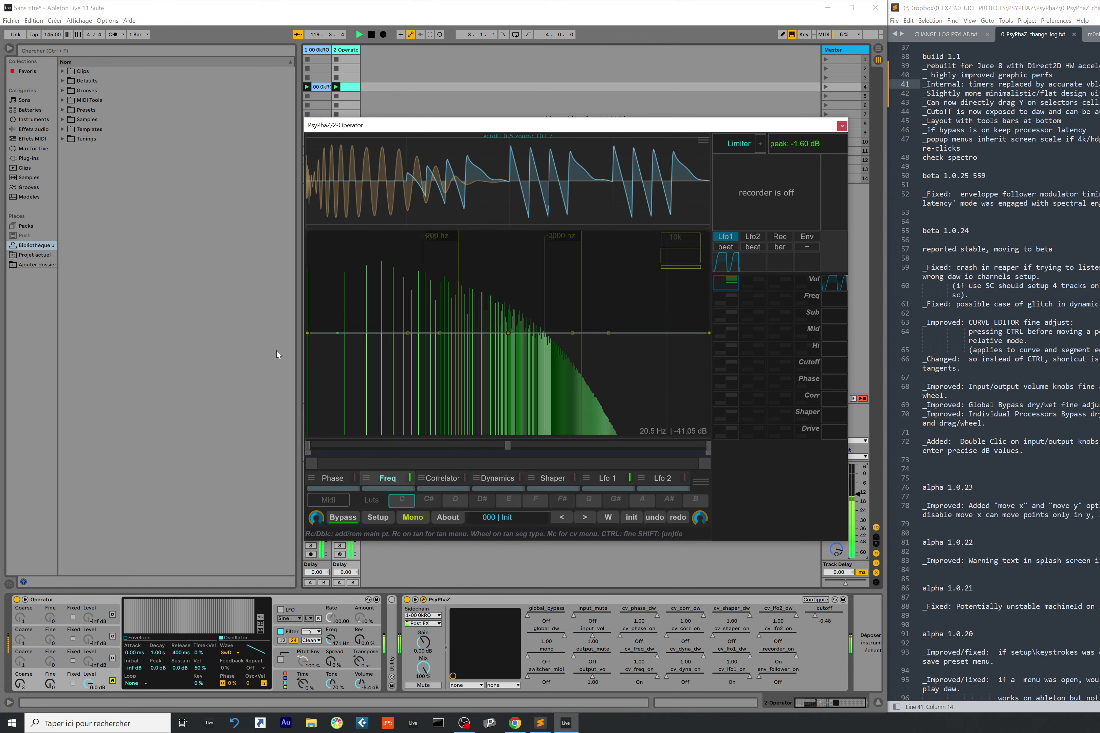
{"action": "left_click_drag", "start_coordinate": [316, 344], "coordinate": [378, 434]}
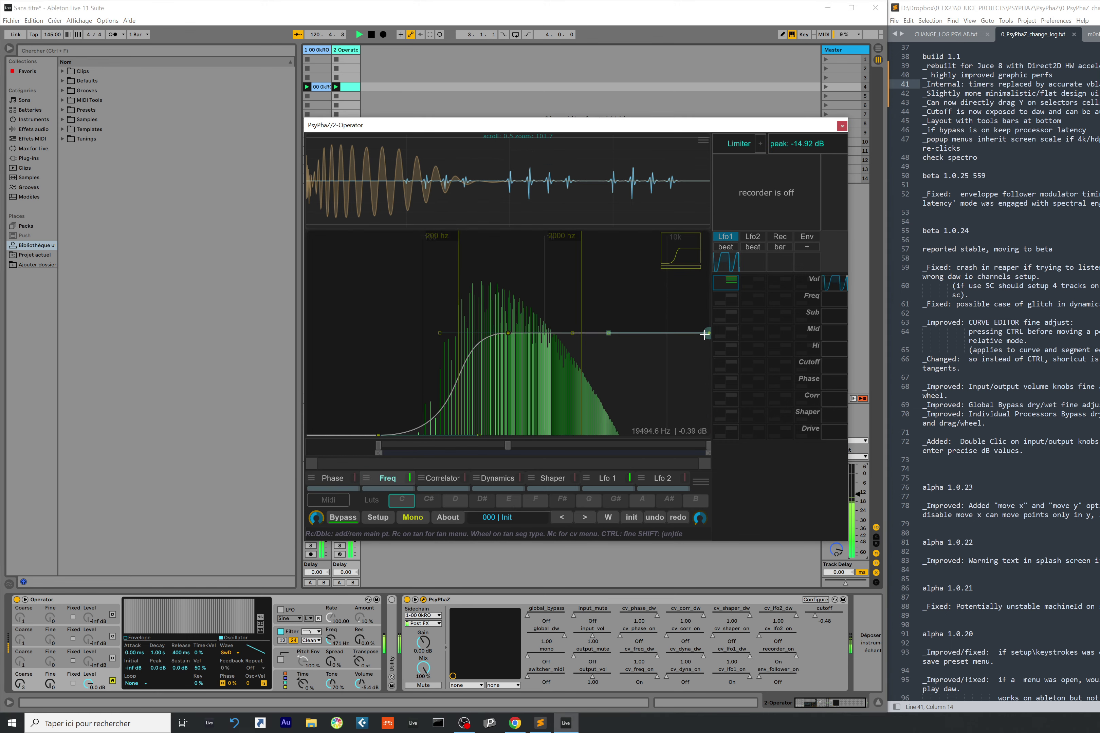
{"action": "left_click_drag", "start_coordinate": [709, 333], "coordinate": [635, 434]}
{"action": "left_click_drag", "start_coordinate": [499, 338], "coordinate": [508, 321]}
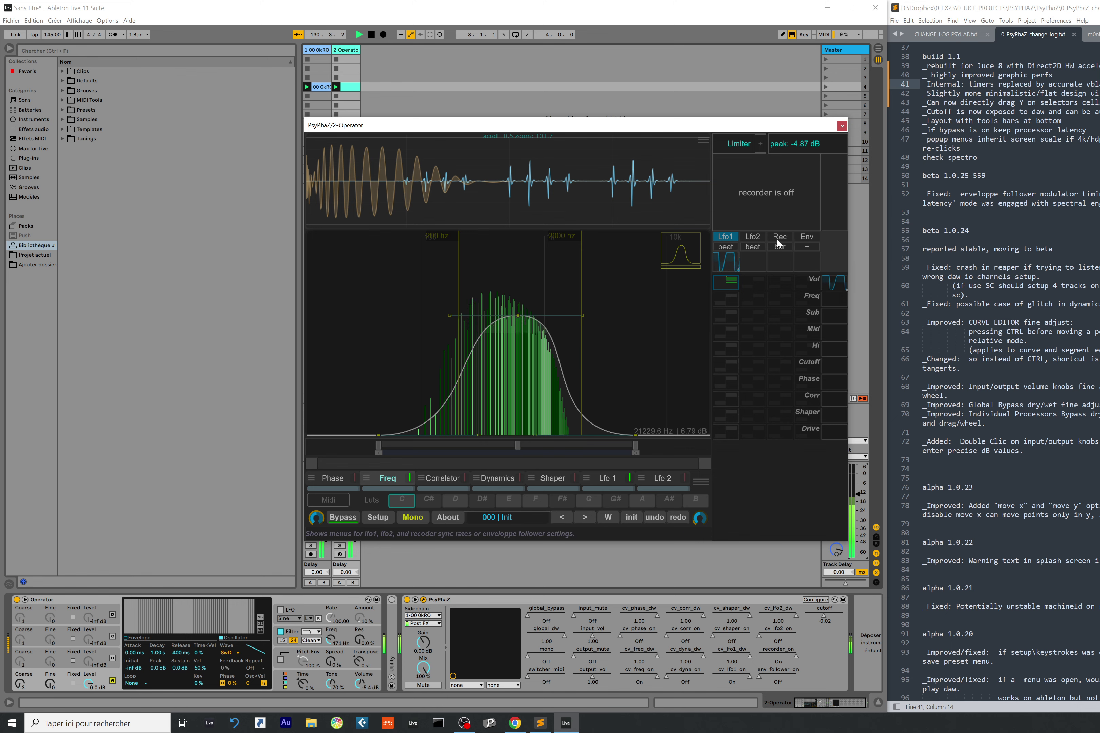
Assign the Rec modulator to Cutoff and record a fader movement in the recorder.
{"action": "left_click", "coordinate": [782, 363]}
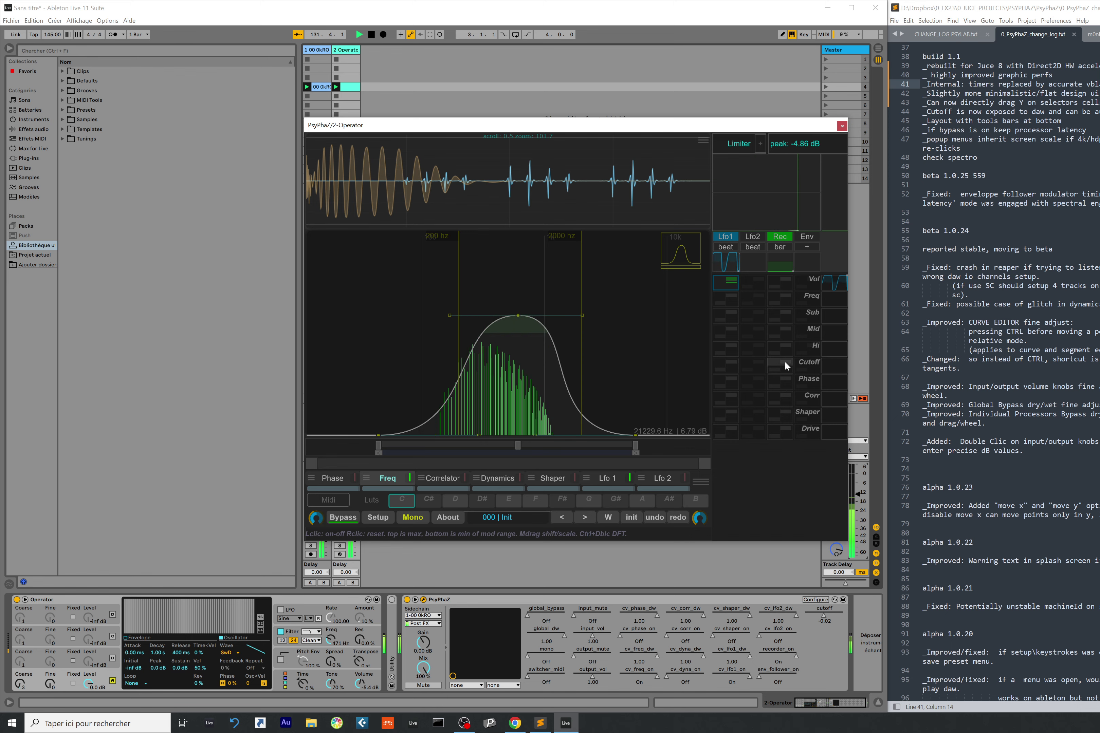
{"action": "mouse_move", "coordinate": [832, 212]}
{"action": "left_mouse_down"}
{"action": "mouse_move", "coordinate": [837, 225]}
{"action": "mouse_move", "coordinate": [849, 198]}
{"action": "mouse_move", "coordinate": [832, 182]}
{"action": "left_mouse_up"}
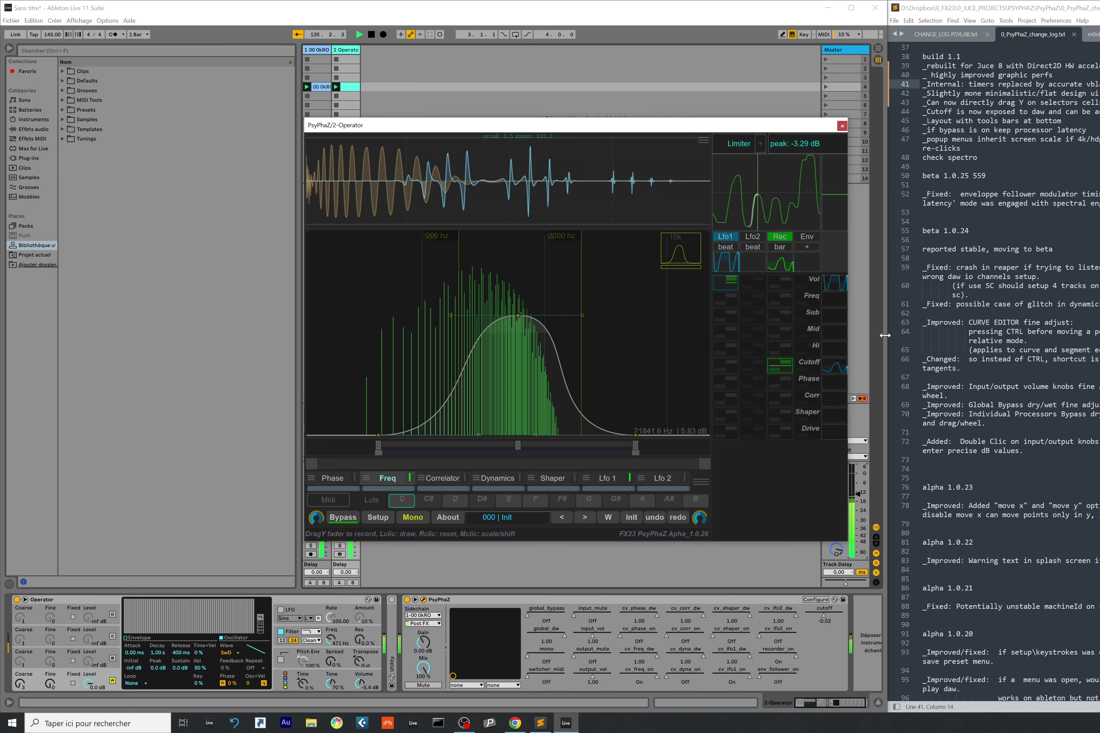
Turn the Rec modulator off and set the DAW-exposed cutoff parameter to about -0.29.
{"action": "left_click", "coordinate": [786, 238]}
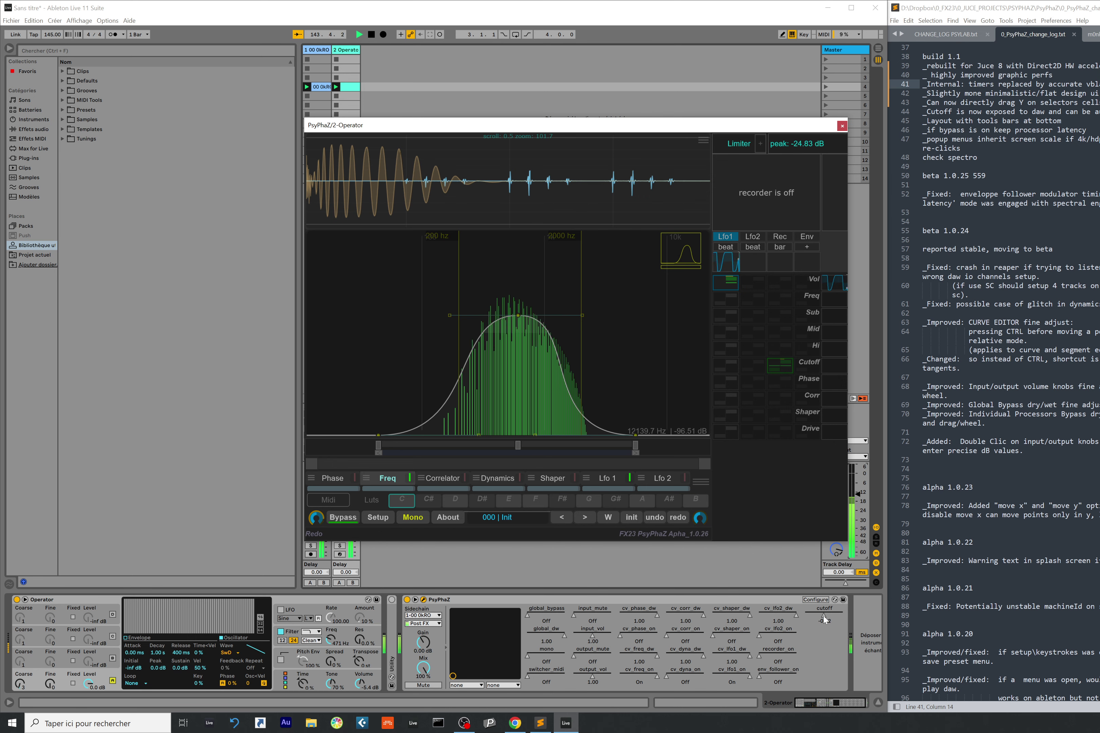
{"action": "mouse_move", "coordinate": [823, 616]}
{"action": "left_mouse_down"}
{"action": "mouse_move", "coordinate": [807, 616]}
{"action": "mouse_move", "coordinate": [832, 616]}
{"action": "left_mouse_up"}
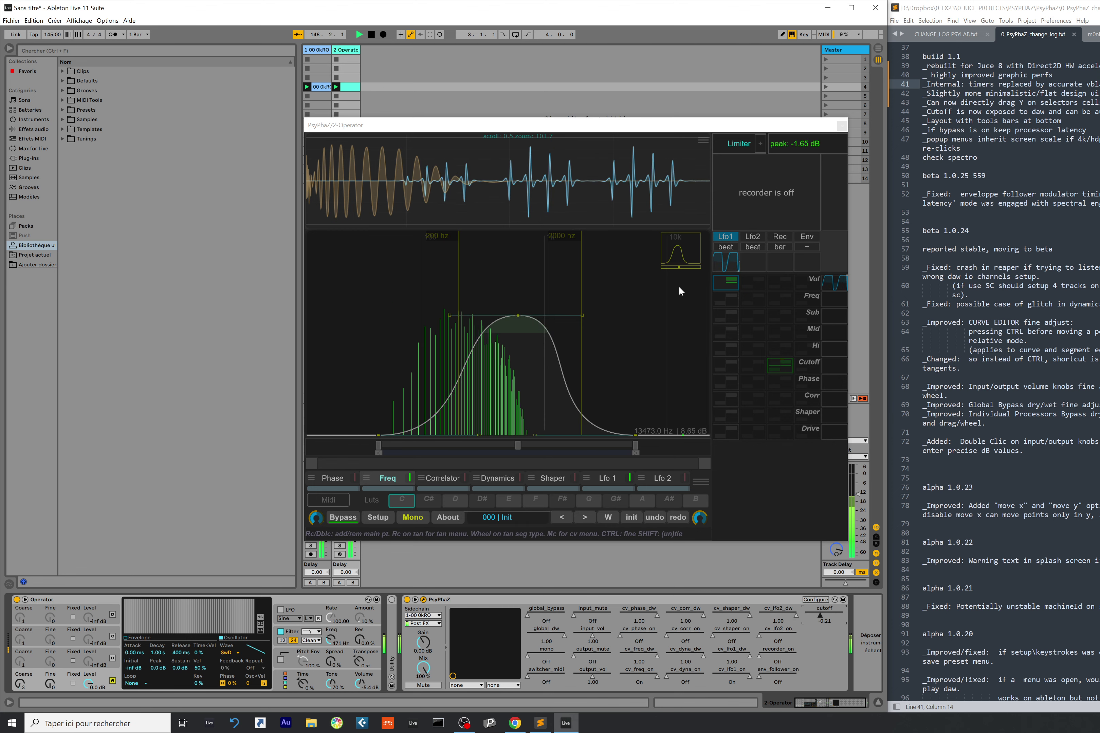
{"action": "left_click_drag", "start_coordinate": [827, 618], "coordinate": [820, 615]}
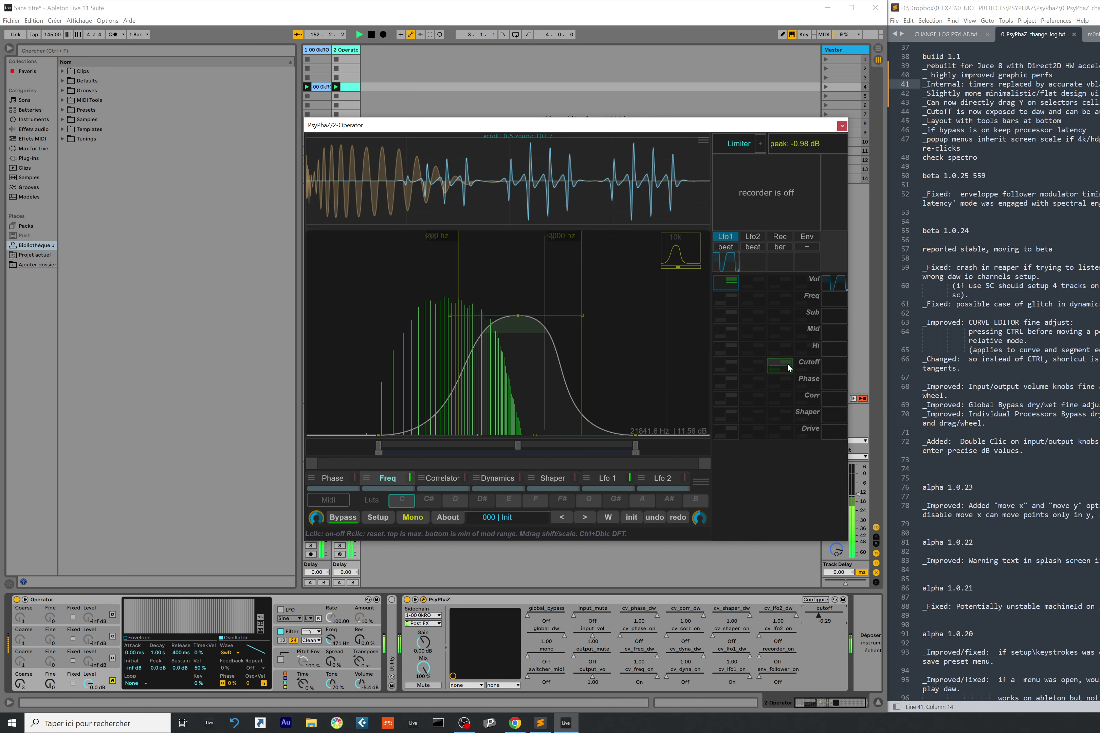
Turn the Rec modulator back on with the master volume raised, and disable its Cutoff modulation.
{"action": "left_click", "coordinate": [785, 236]}
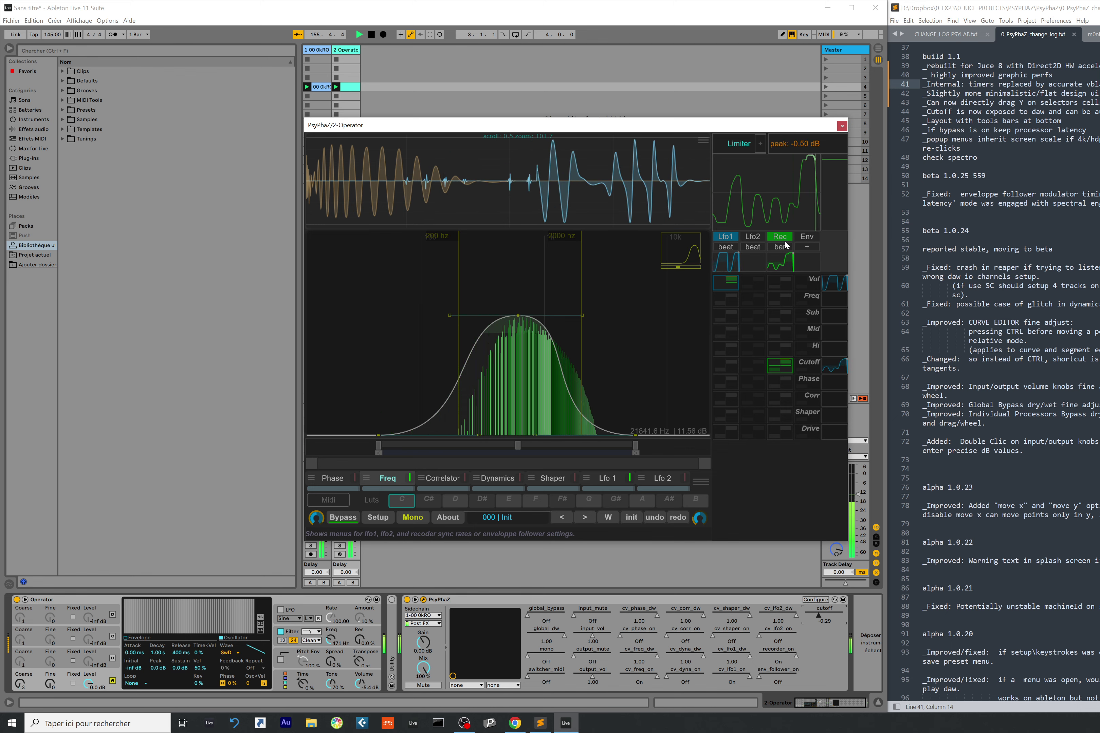
{"action": "left_click_drag", "start_coordinate": [852, 493], "coordinate": [858, 481]}
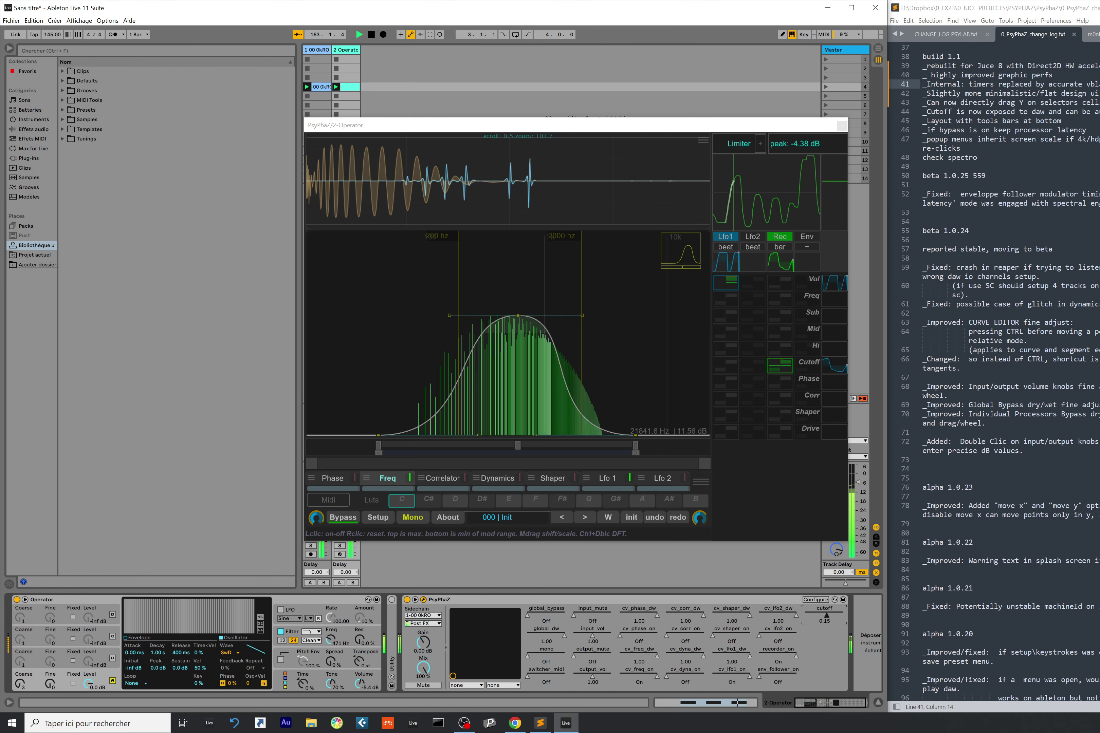
{"action": "left_click", "coordinate": [779, 365]}
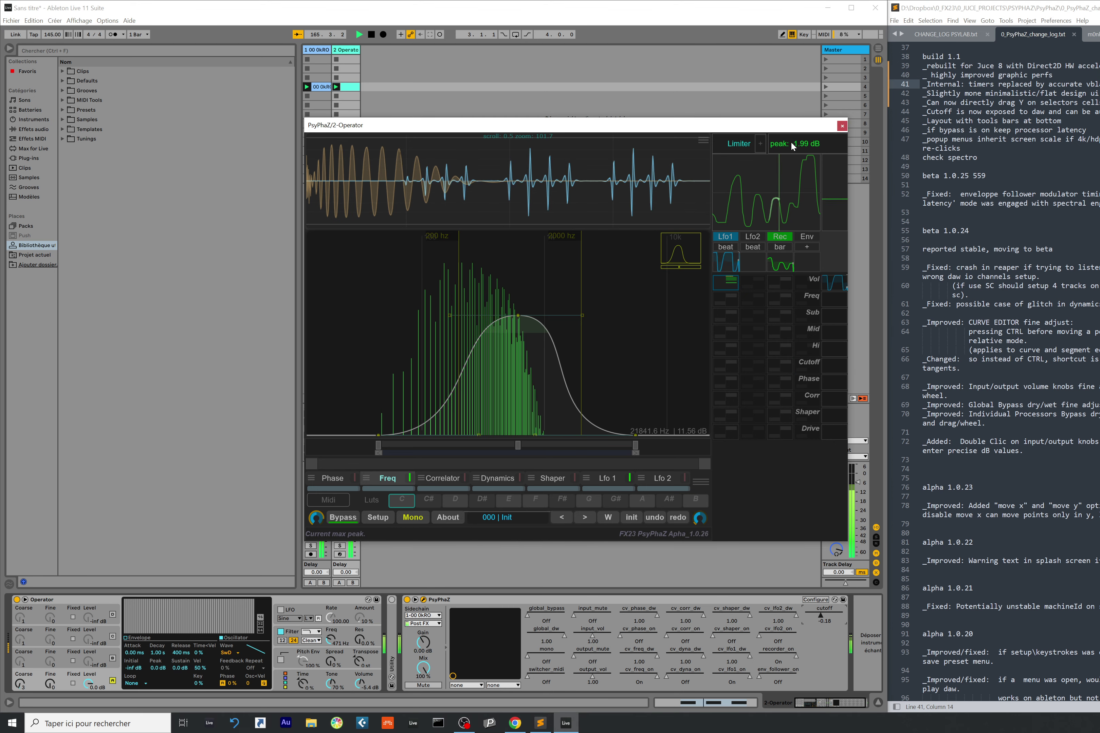
Lower the middle point of the Freq curve and resize the plugin window to be slightly taller.
{"action": "left_click_drag", "start_coordinate": [518, 315], "coordinate": [503, 374]}
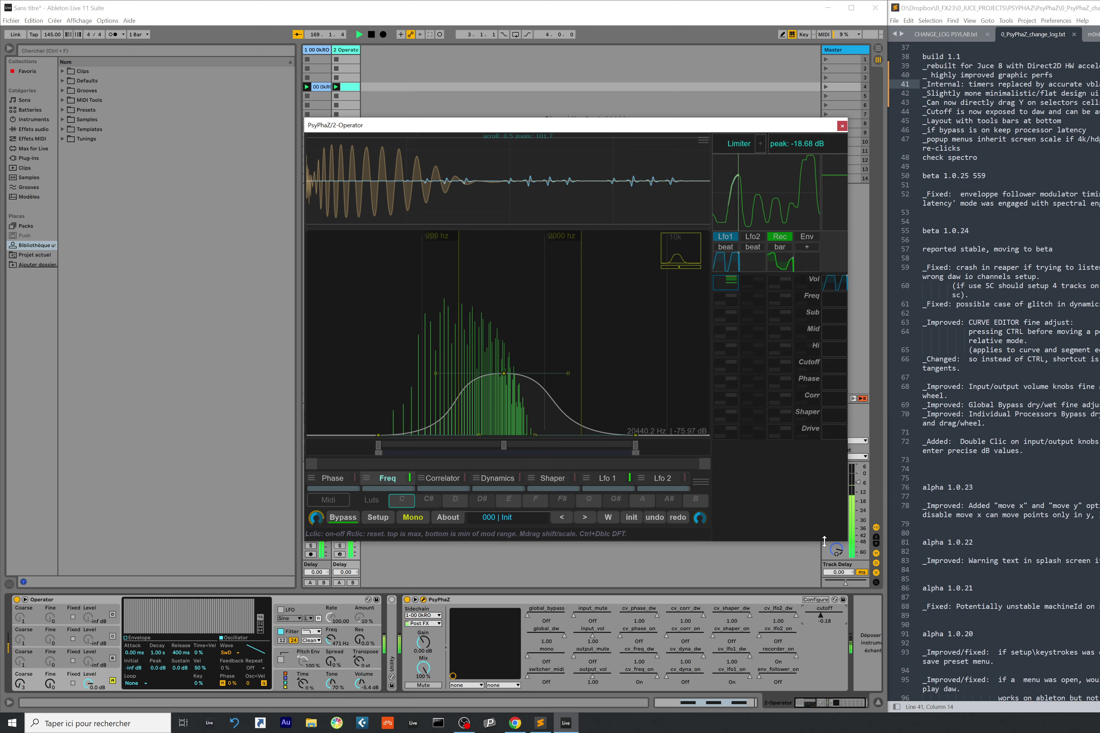
{"action": "mouse_move", "coordinate": [824, 541]}
{"action": "left_mouse_down"}
{"action": "mouse_move", "coordinate": [736, 462]}
{"action": "mouse_move", "coordinate": [769, 531]}
{"action": "mouse_move", "coordinate": [890, 601]}
{"action": "mouse_move", "coordinate": [804, 547]}
{"action": "mouse_move", "coordinate": [830, 542]}
{"action": "mouse_move", "coordinate": [838, 510]}
{"action": "mouse_move", "coordinate": [878, 595]}
{"action": "mouse_move", "coordinate": [1060, 667]}
{"action": "mouse_move", "coordinate": [1001, 667]}
{"action": "mouse_move", "coordinate": [868, 627]}
{"action": "mouse_move", "coordinate": [818, 554]}
{"action": "mouse_move", "coordinate": [827, 557]}
{"action": "left_mouse_up"}
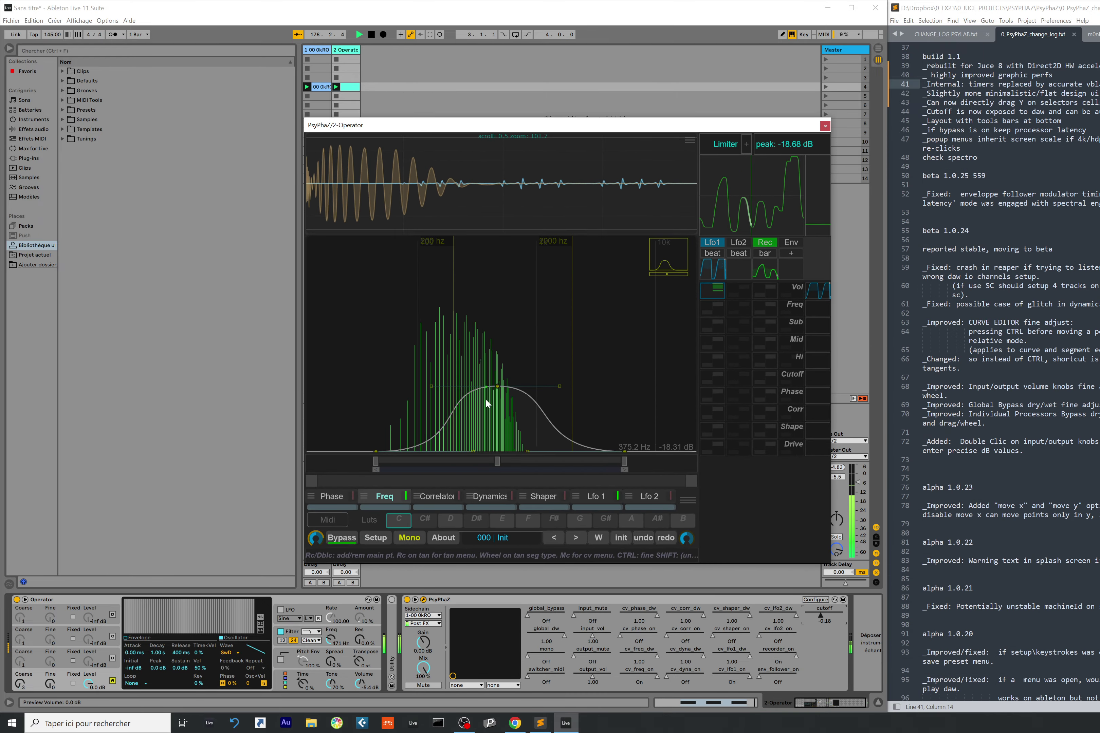